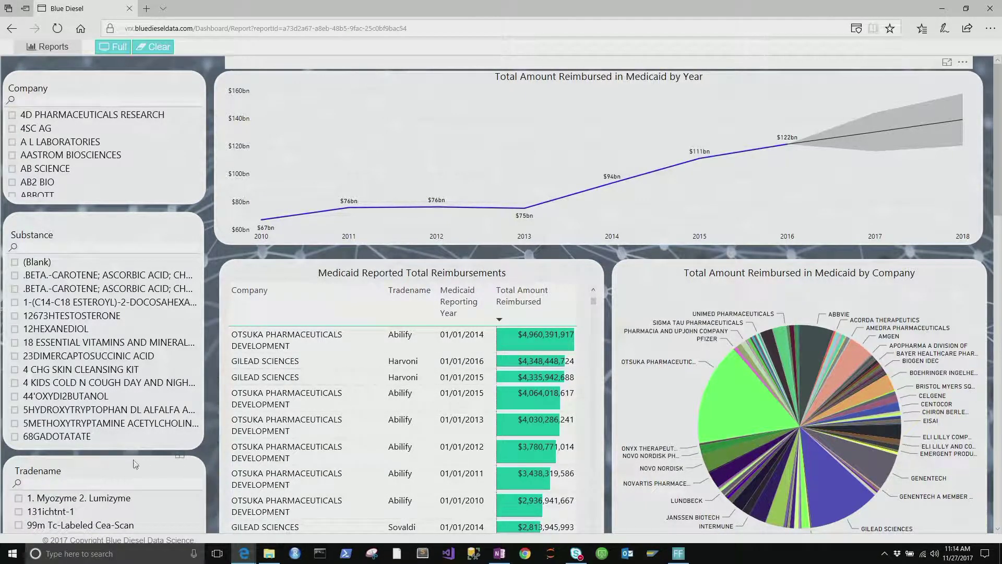
Step: Search the tradenames for abilify and filter the Medicaid reimbursement report to Abilify
left_click(24, 484)
scroll(131, 459, "down", 3)
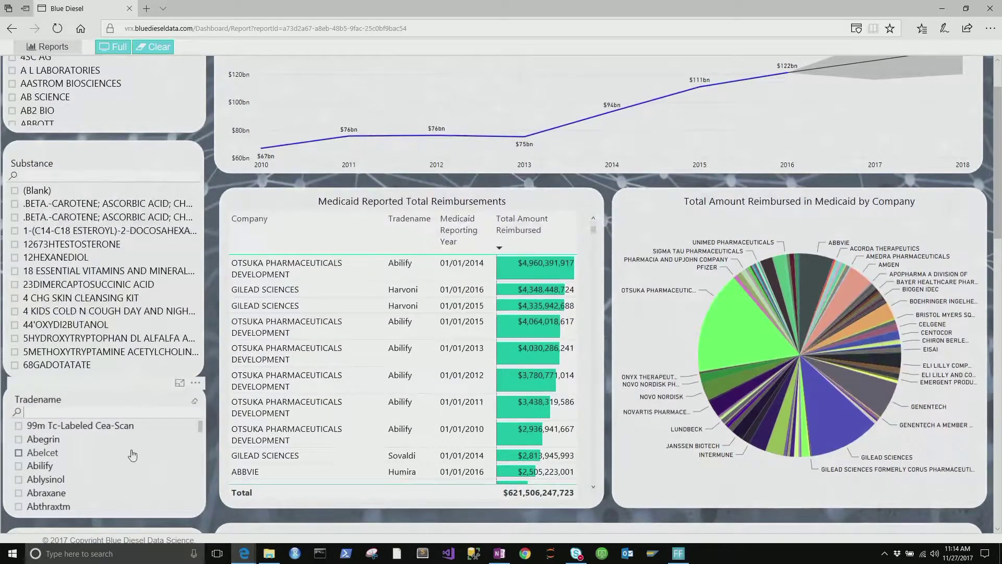
type("abilify")
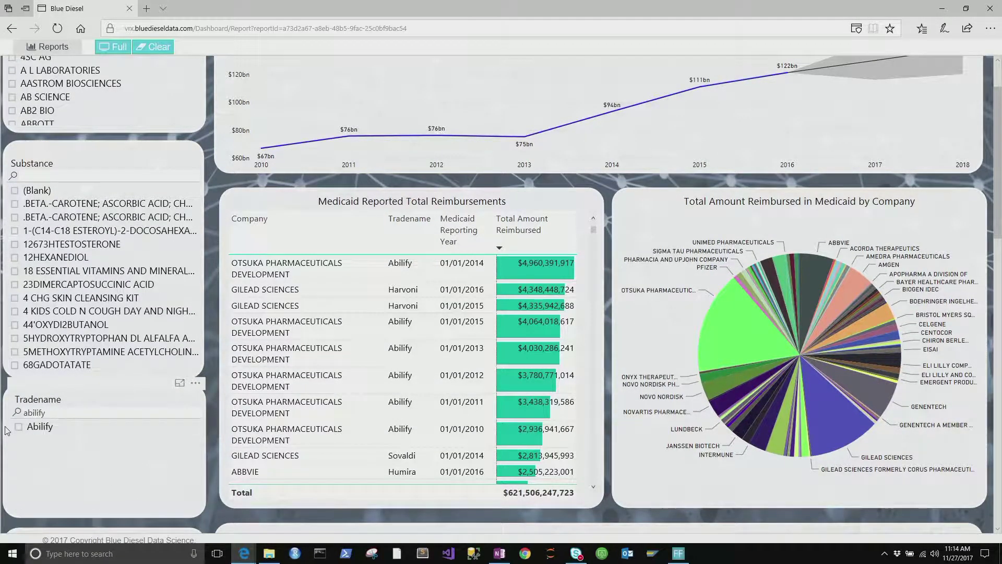
left_click(19, 428)
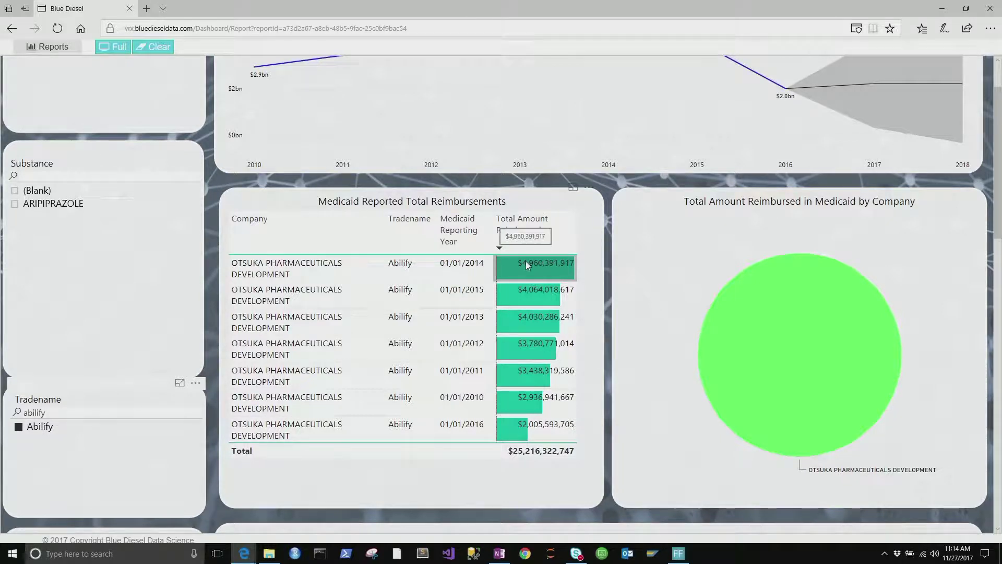
Step: Filter the report to the substance ARIPIPRAZOLE, search the substances for aripip, and remove the Abilify tradename filter
left_click(14, 204)
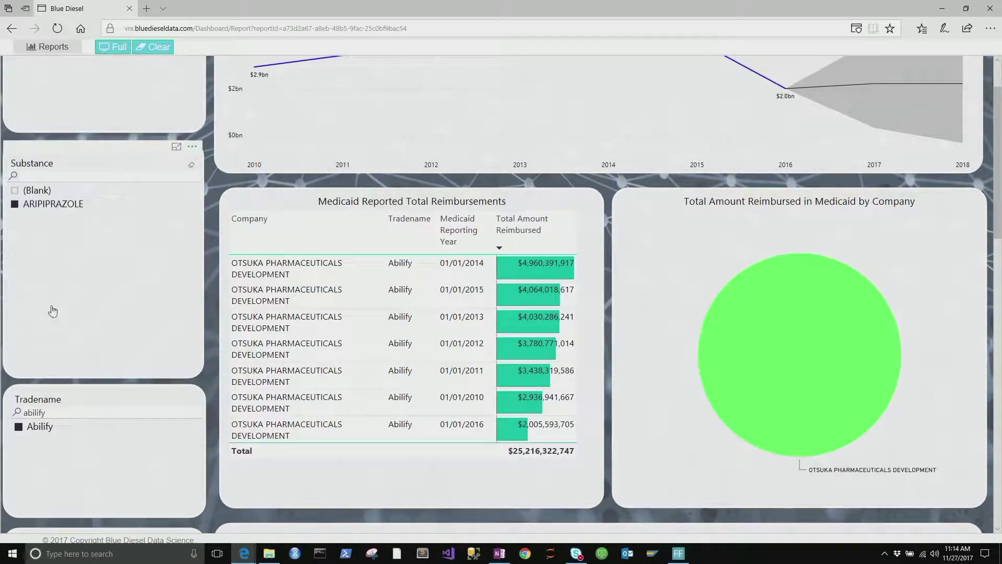
type("aripip")
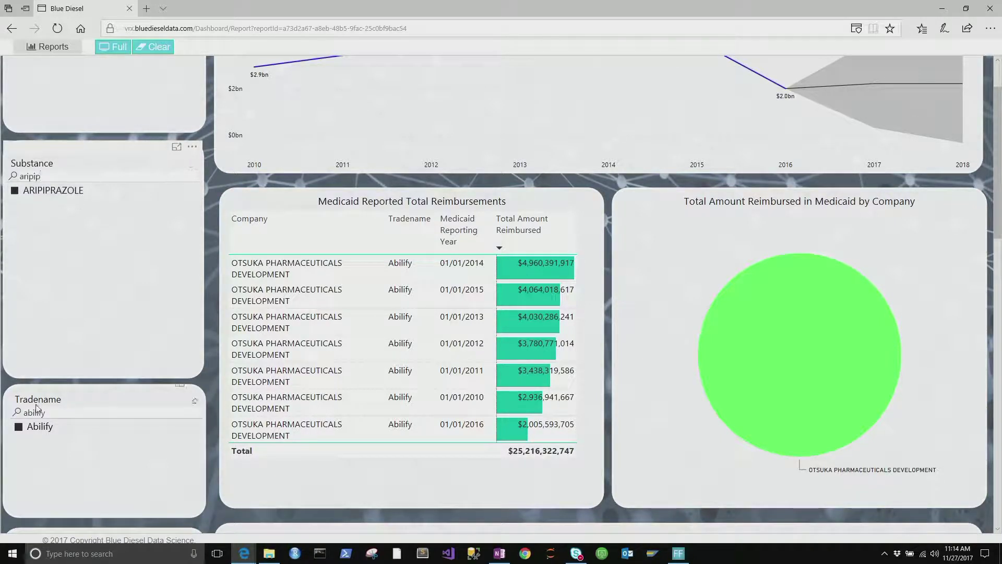
left_click(19, 428)
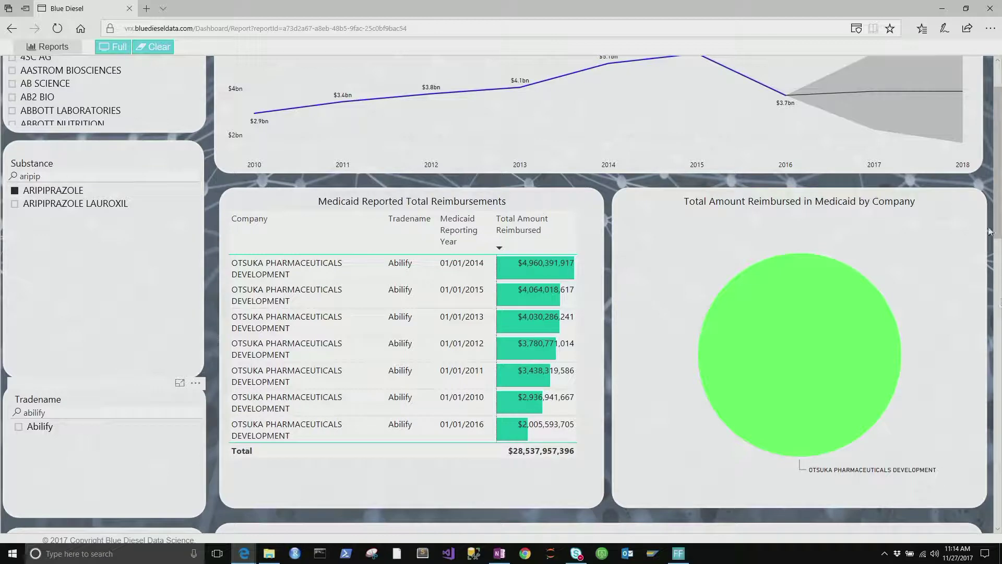
Step: Examine the aripiprazole summary figures, clinical trials, DMF holders and FDA application holders in the rest of the report
left_click_drag(991, 231, 1000, 299)
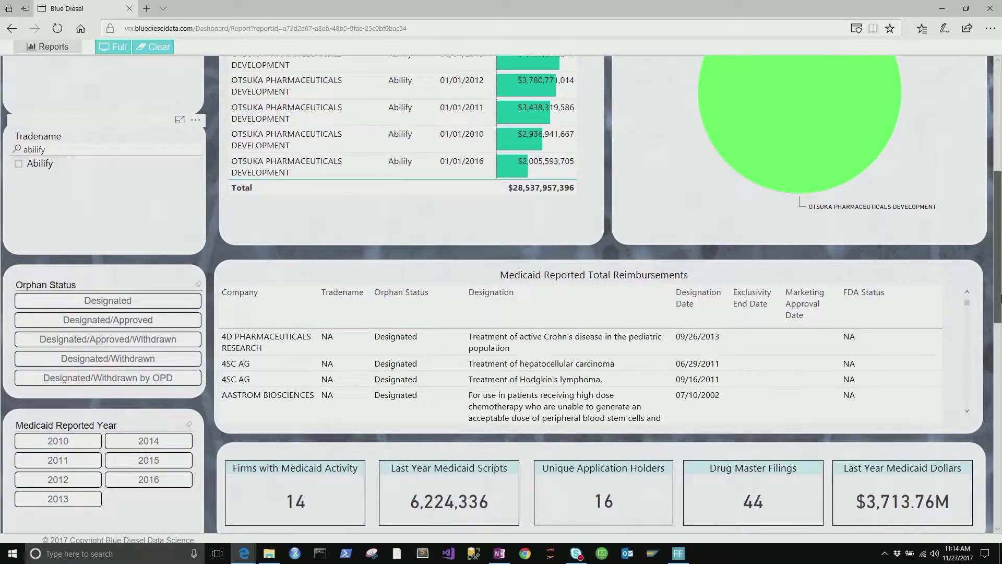
scroll(950, 391, "down", 1)
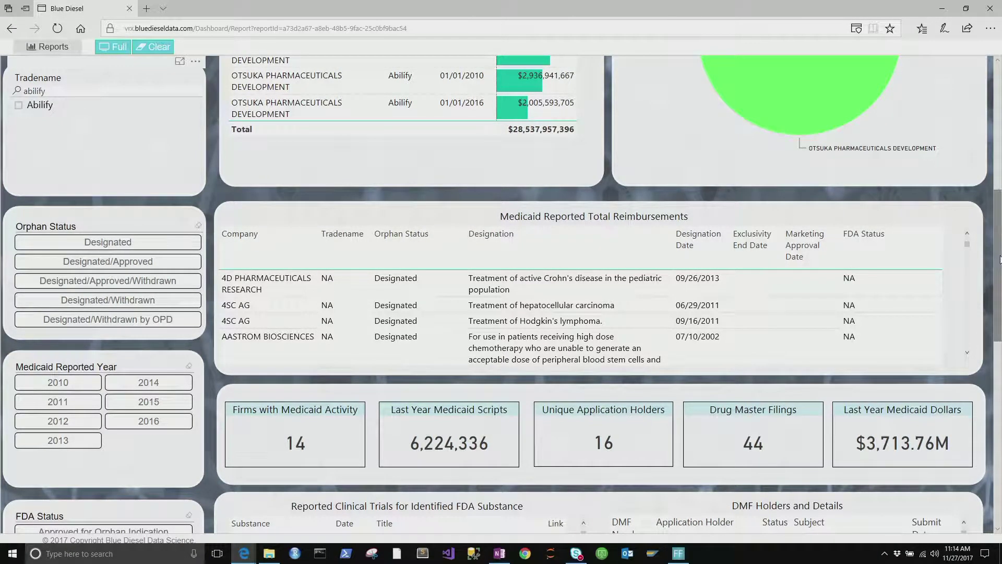
scroll(1001, 259, "down", 3)
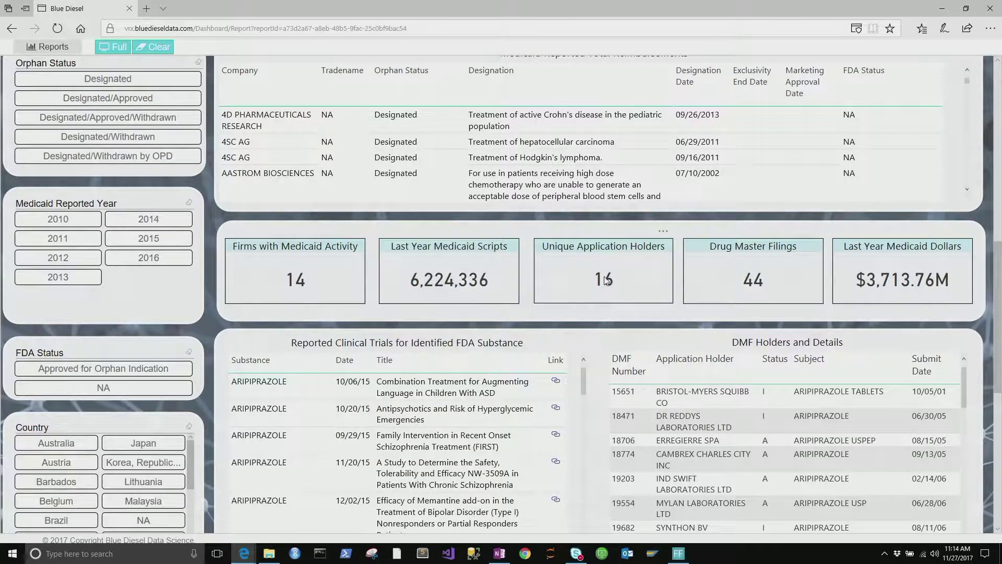
mouse_move(607, 281)
left_click_drag(998, 263, 998, 376)
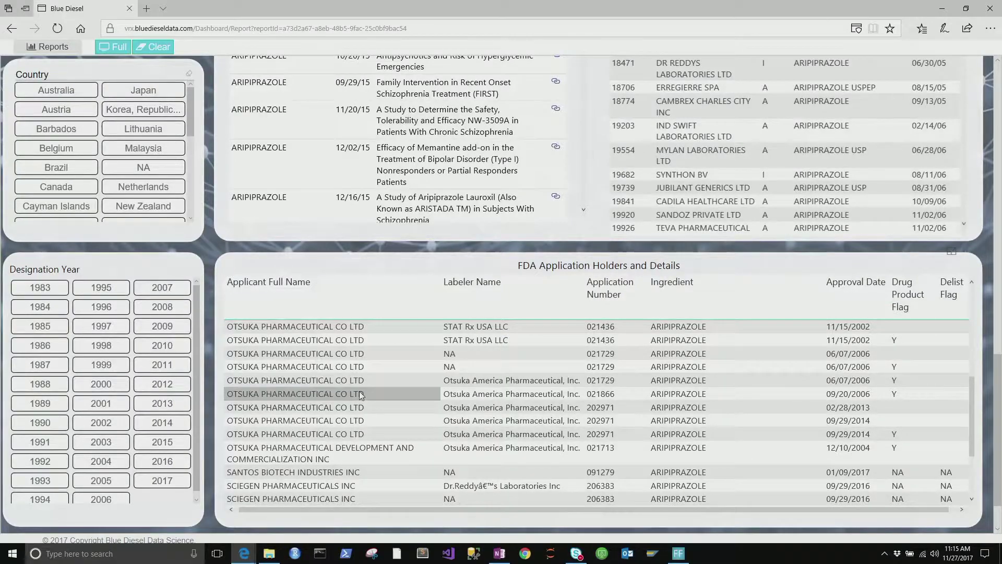
scroll(360, 390, "up", 5)
scroll(360, 392, "up", 5)
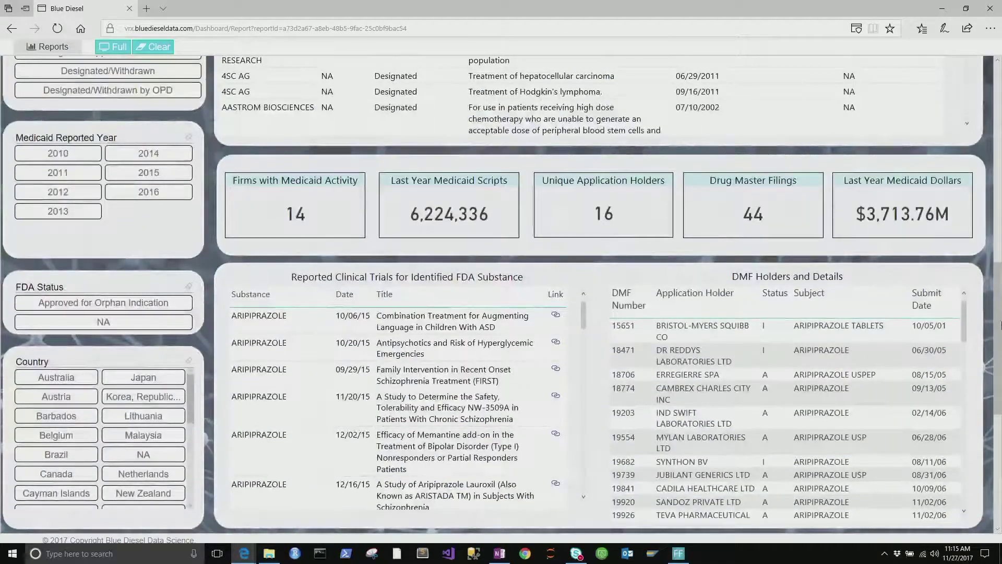
scroll(329, 340, "down", 6)
scroll(329, 340, "down", 5)
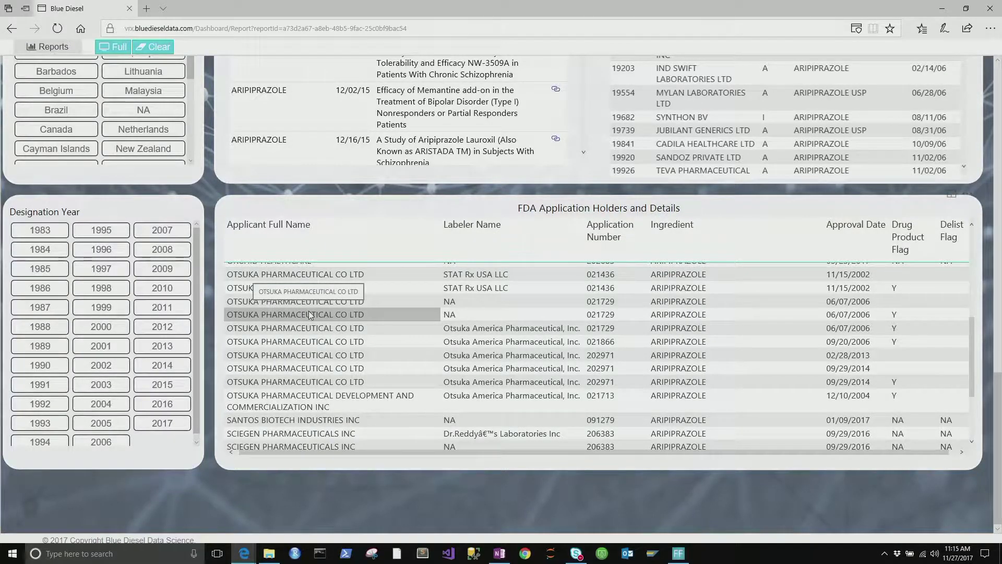
scroll(309, 314, "down", 3)
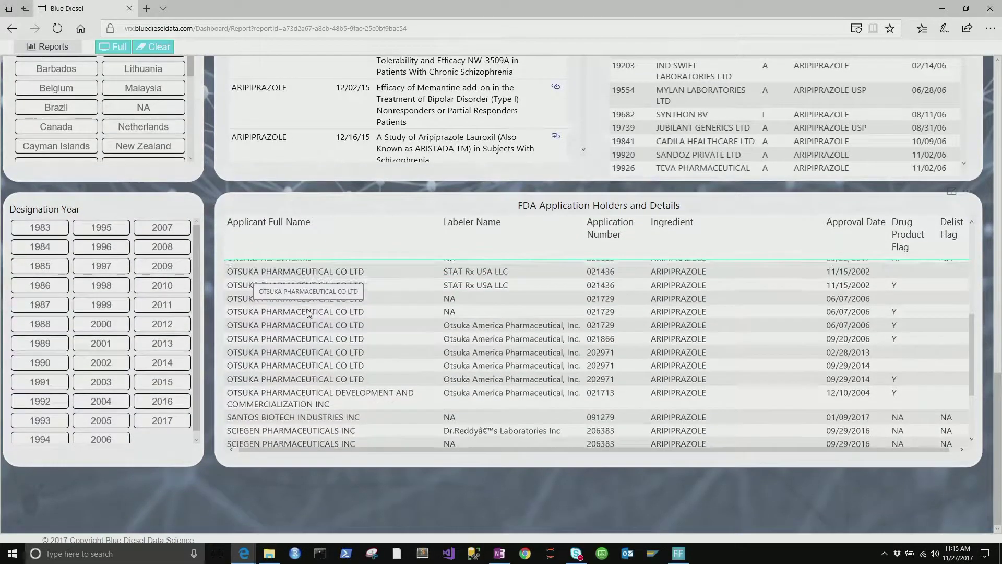
scroll(308, 313, "up", 8)
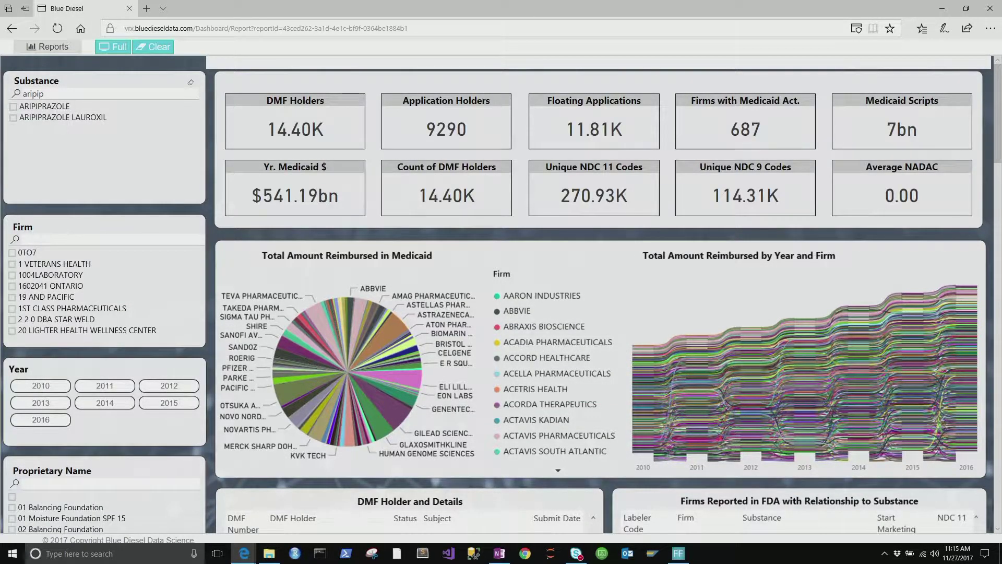
Step: Filter the firm-level report to ARIPIPRAZOLE and the year 2014, and inspect the firm share in the Medicaid reimbursement pie
left_click(13, 107)
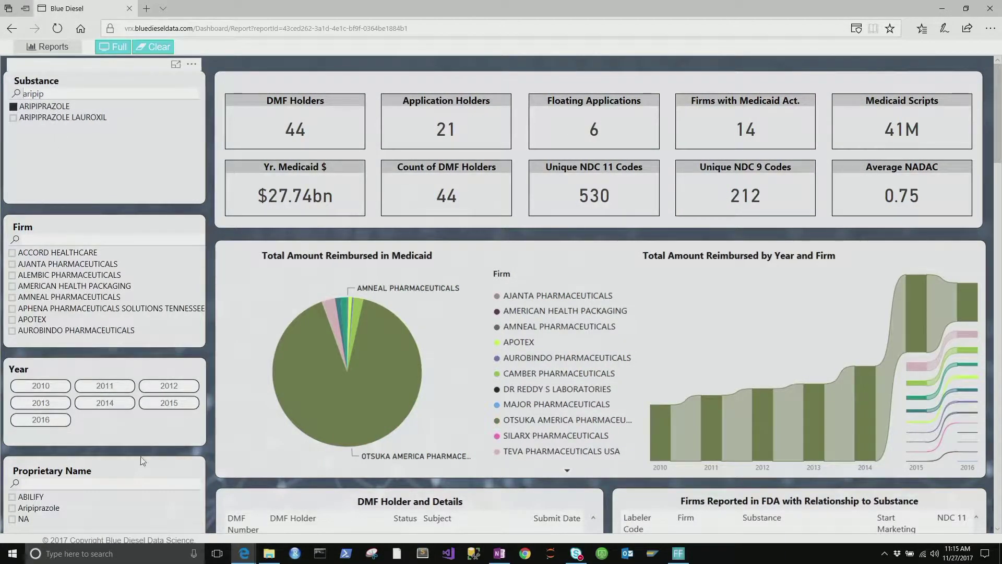
mouse_move(342, 392)
left_click(105, 405)
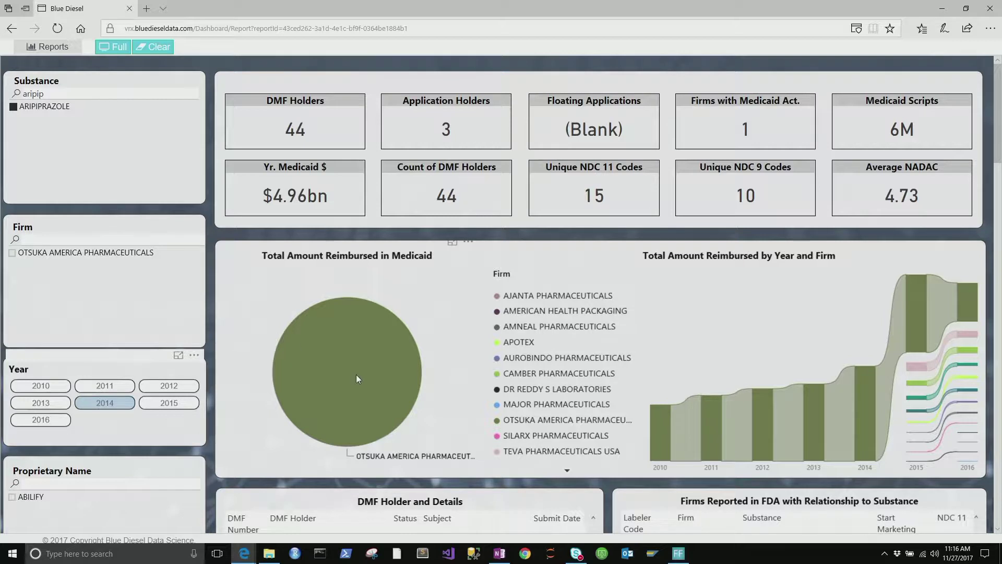
mouse_move(356, 376)
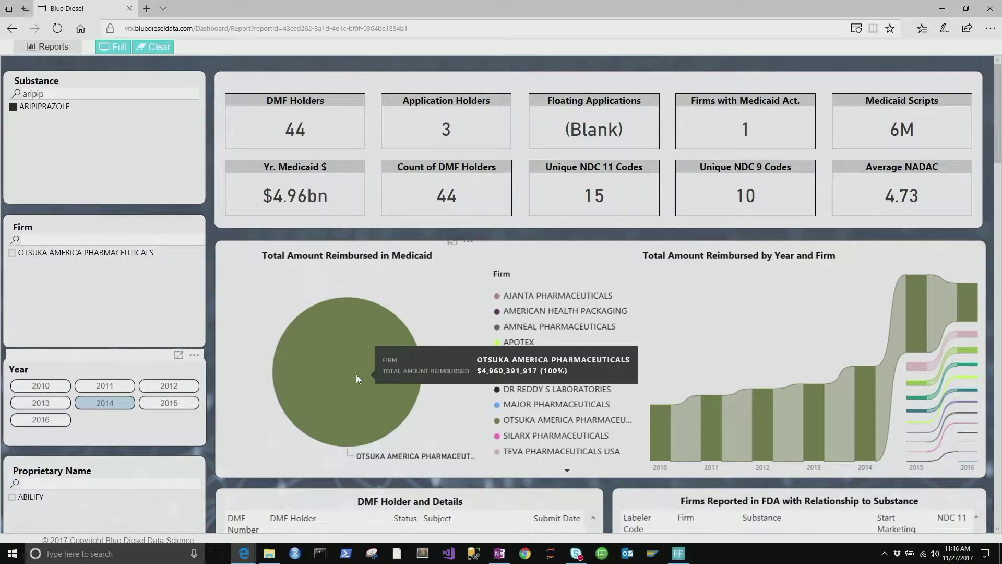
Step: Change the year filter to 2015 and inspect the Otsuka America and Teva shares in the reimbursement pie
left_click(162, 407, "ctrl")
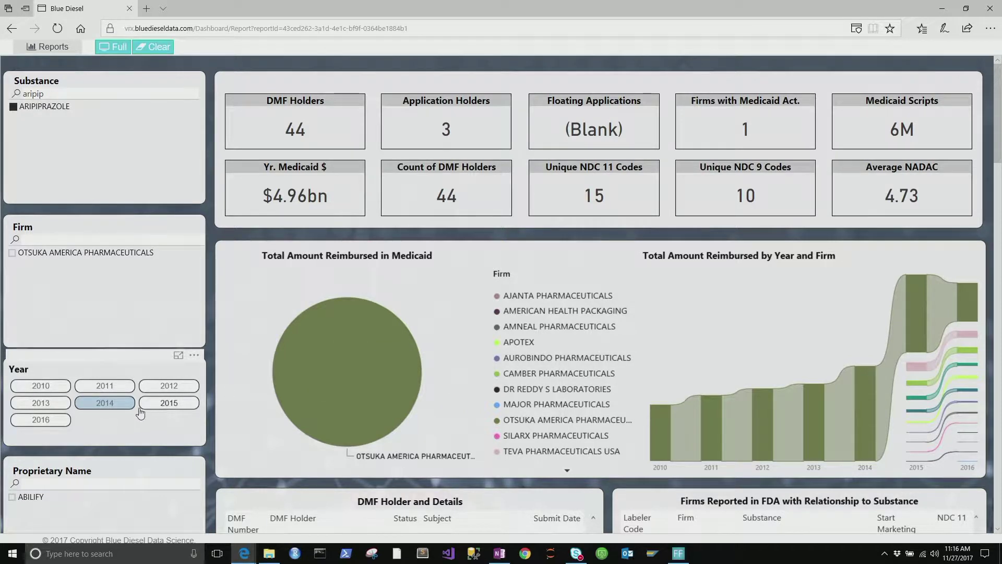
left_click(115, 407, "ctrl")
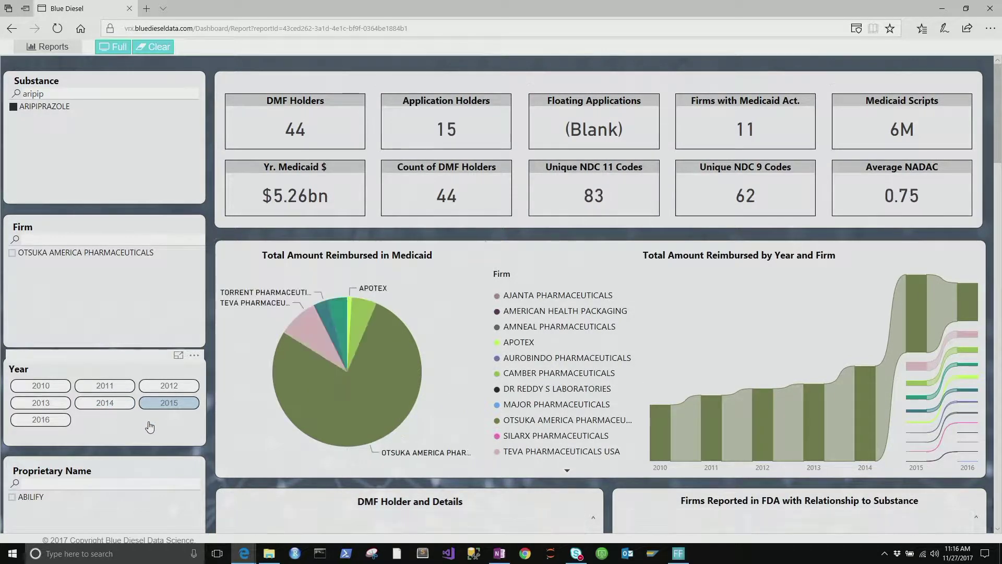
mouse_move(374, 390)
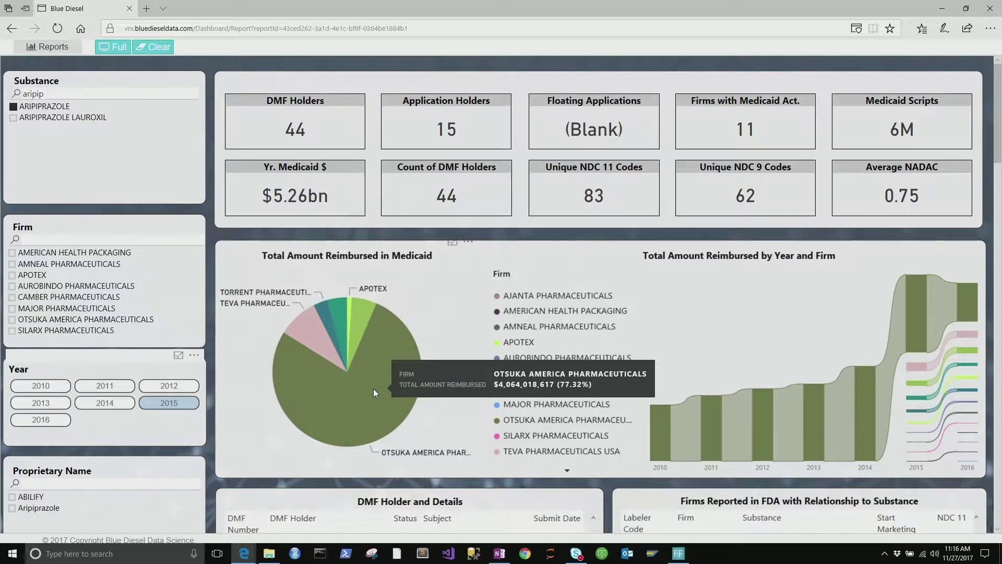
mouse_move(310, 334)
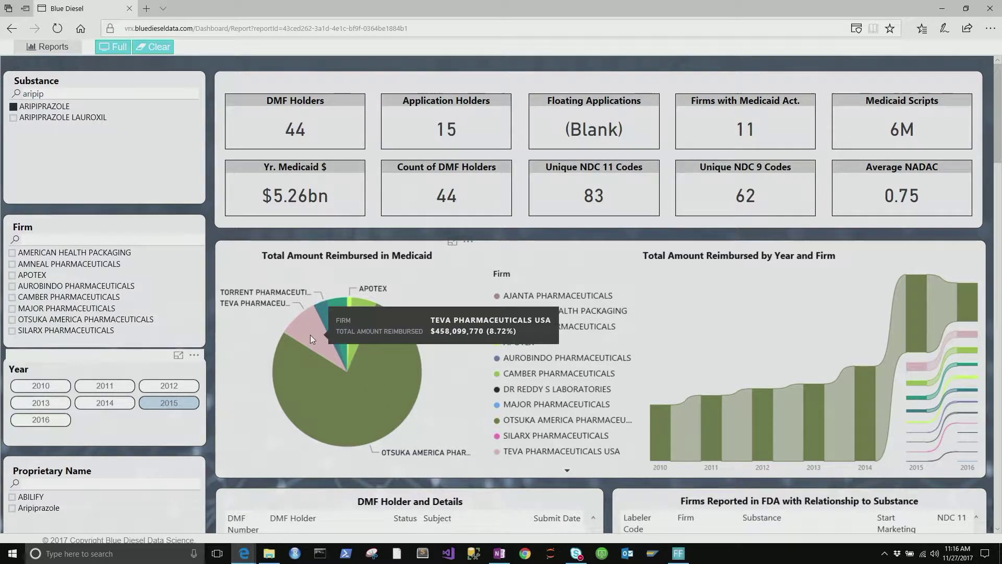
mouse_move(362, 334)
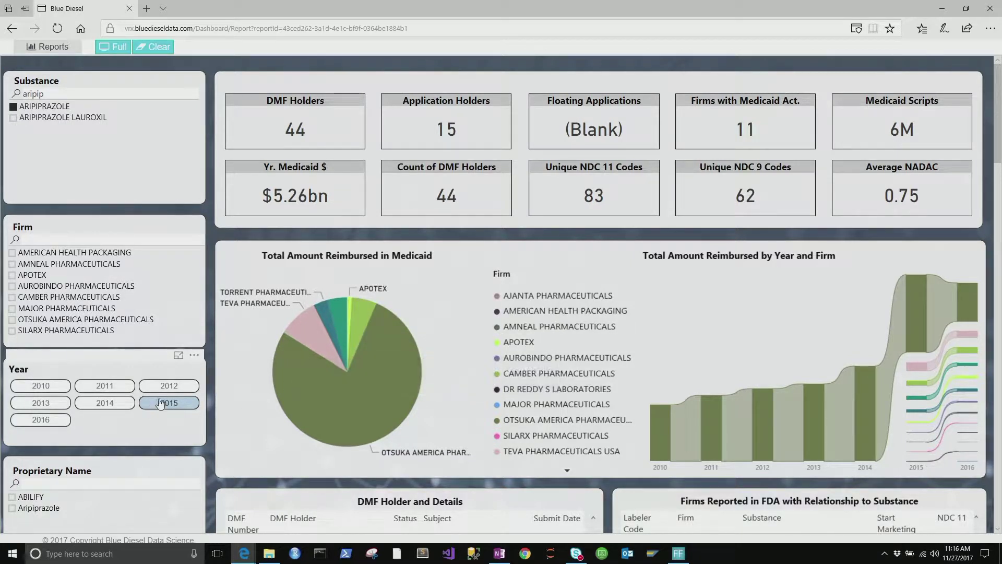
Step: Change the year filter to 2016 and inspect the Otsuka America, Teva and Camber shares in the reimbursement pie
left_click(48, 420)
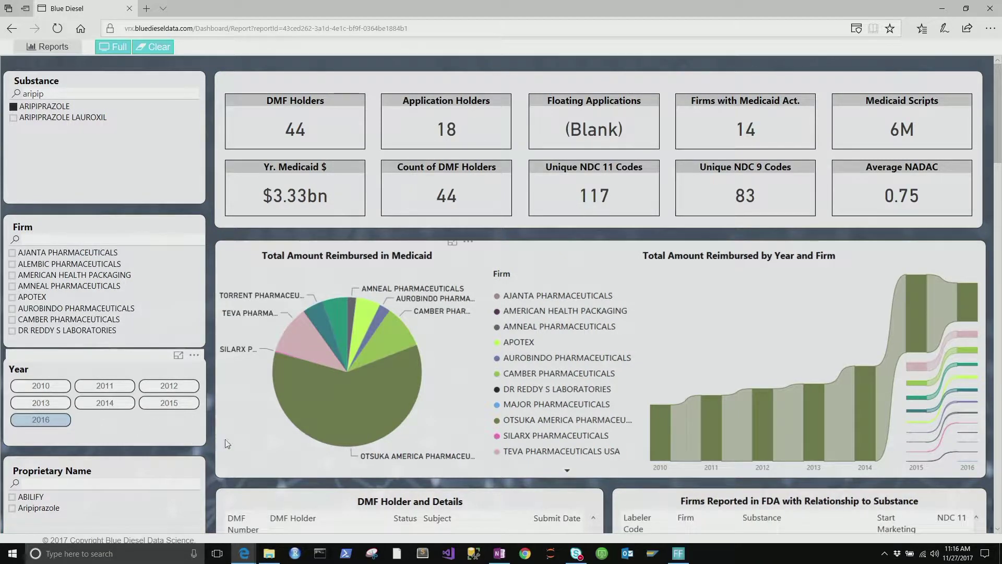
mouse_move(358, 425)
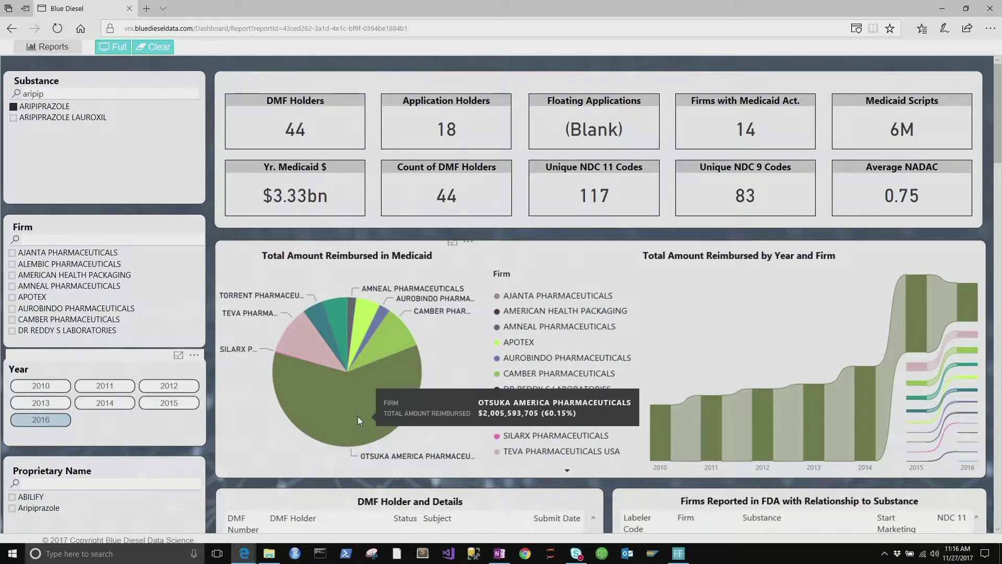
mouse_move(300, 346)
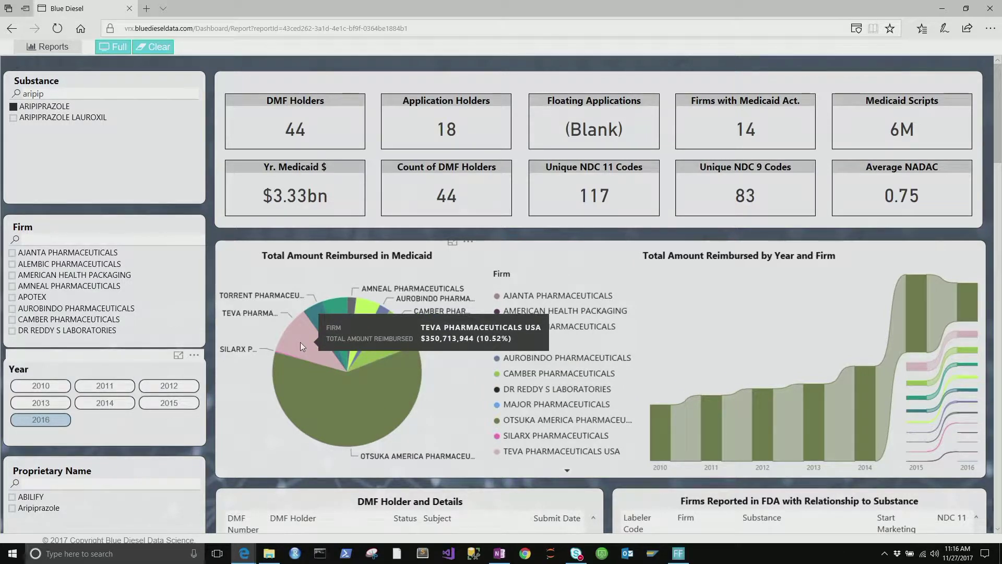
mouse_move(400, 331)
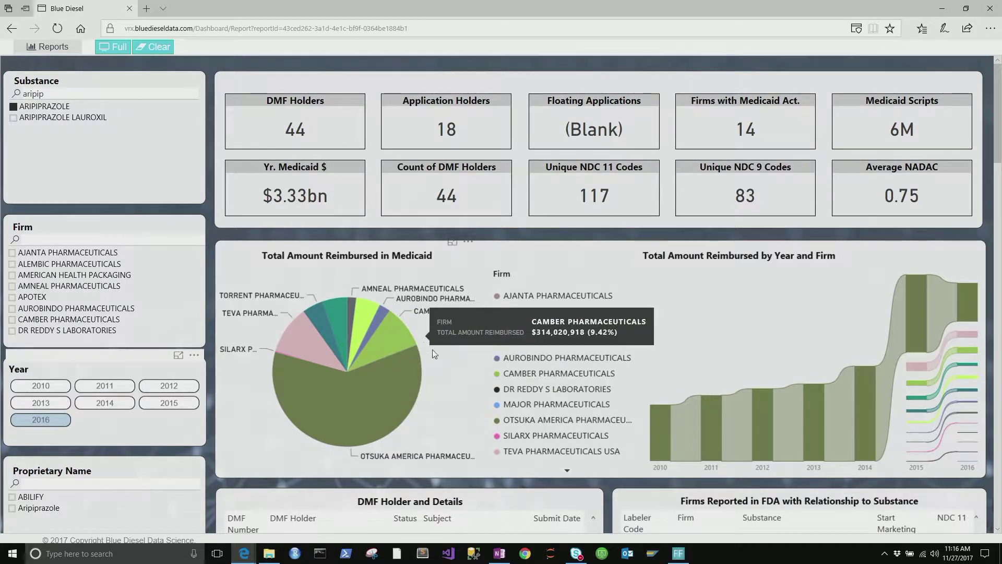
mouse_move(766, 407)
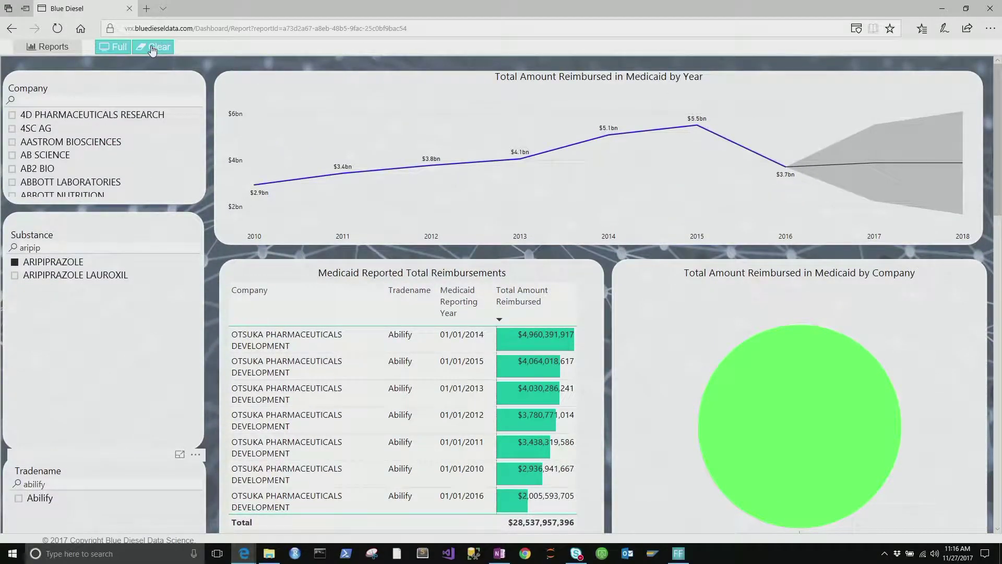
Step: Clear all filters in the company reimbursement report, search the companies for gilead, and filter to GILEAD SCIENCES
left_click(152, 48)
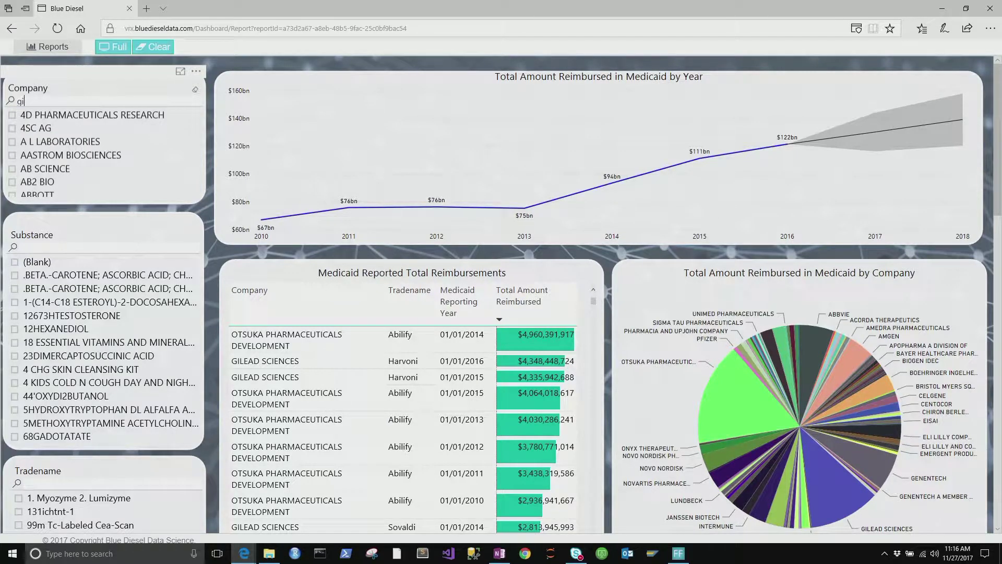
type("lead")
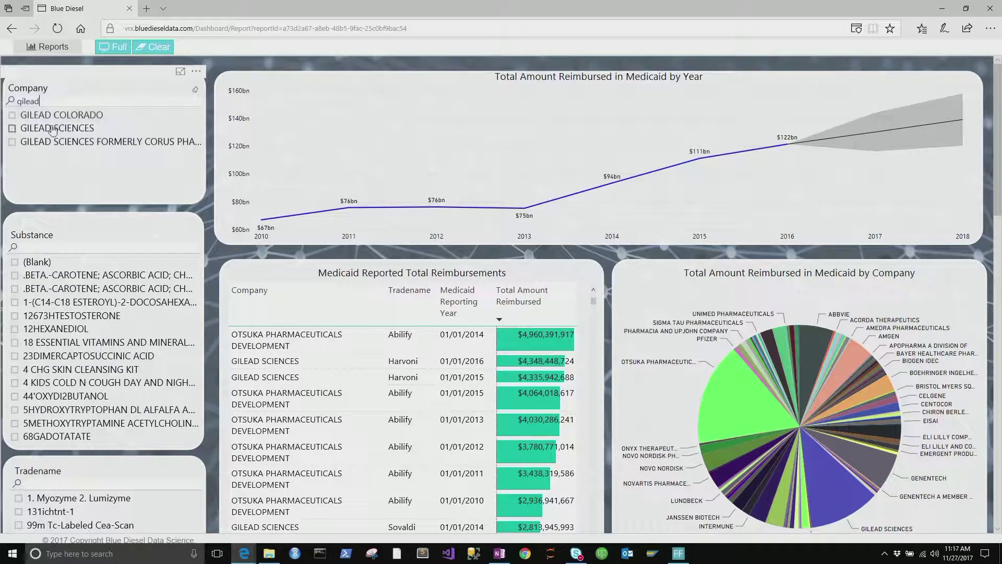
left_click(52, 128)
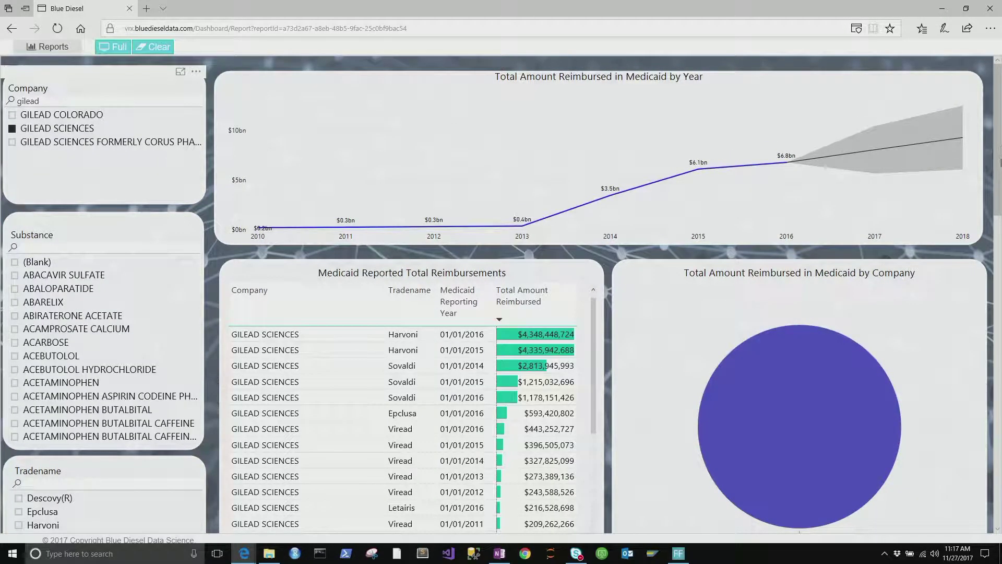
Step: Review the Gilead Sciences reimbursement table, search the tradenames for viread, and filter to Viread
scroll(1000, 162, "down", 2)
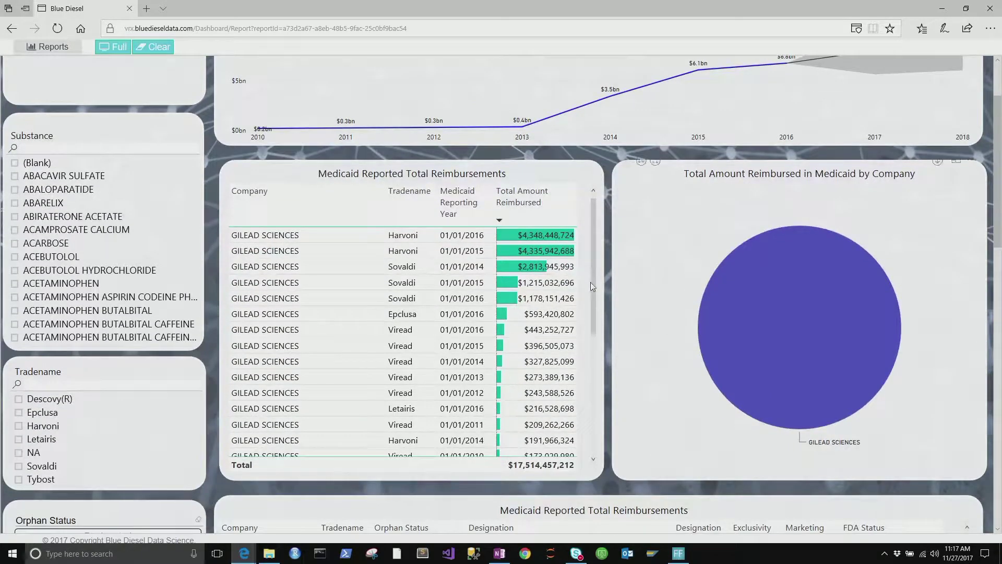
scroll(413, 323, "down", 1)
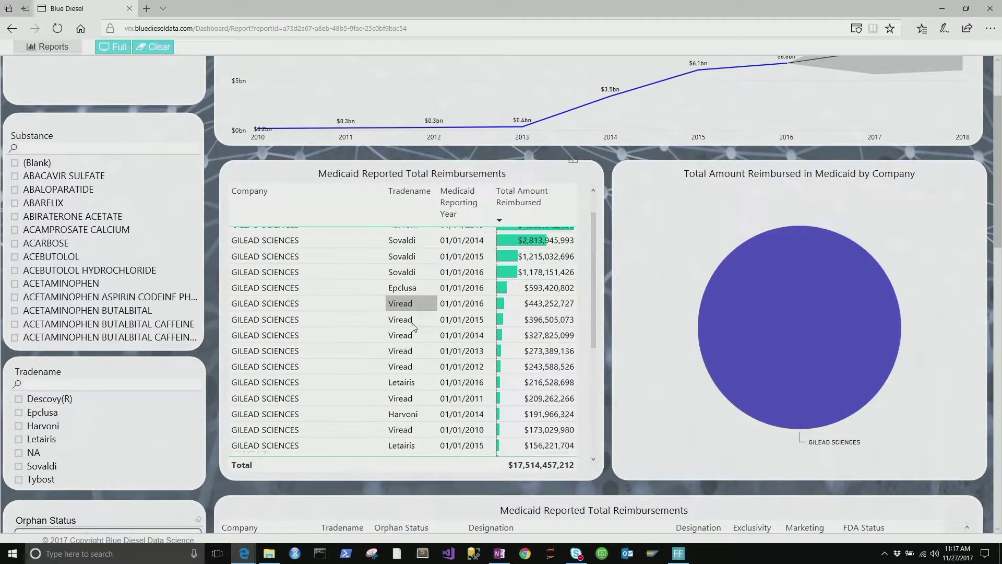
scroll(412, 326, "down", 5)
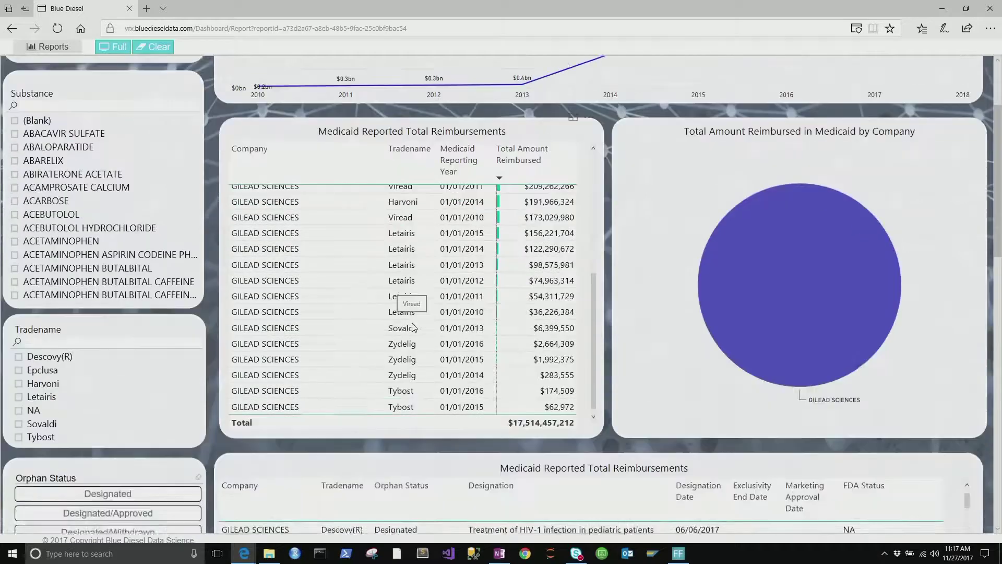
scroll(412, 319, "up", 7)
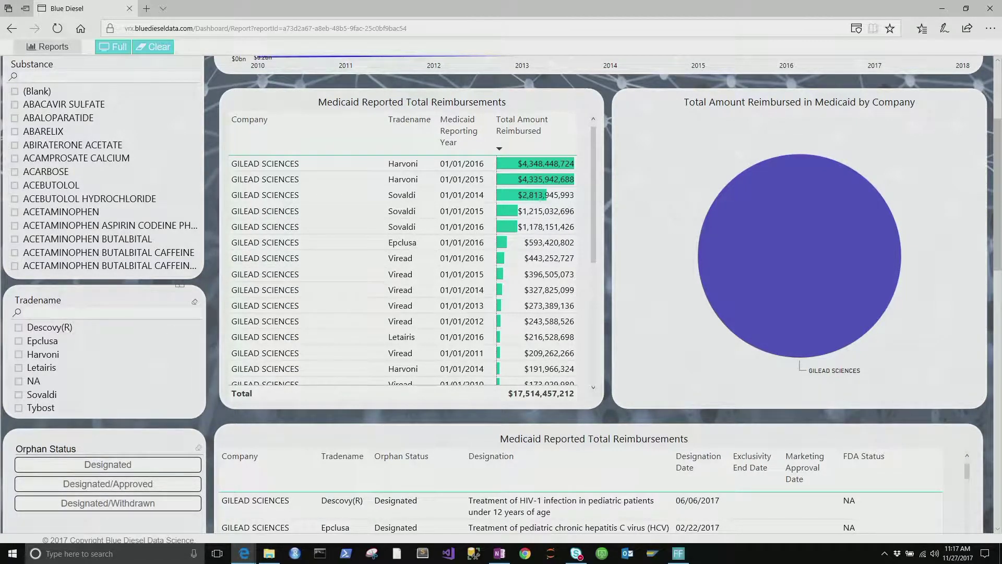
left_click(53, 312)
type("viread")
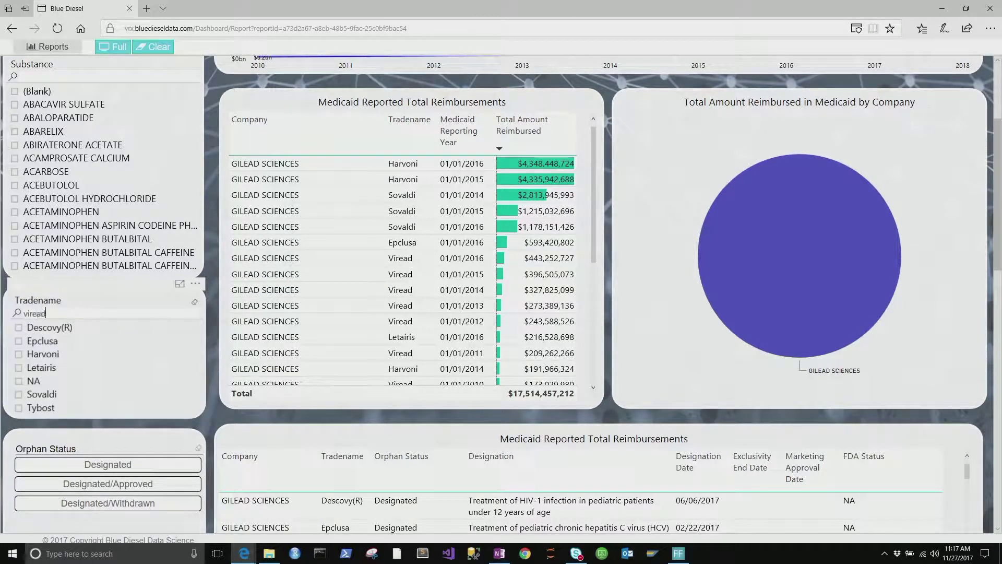
left_click(74, 330)
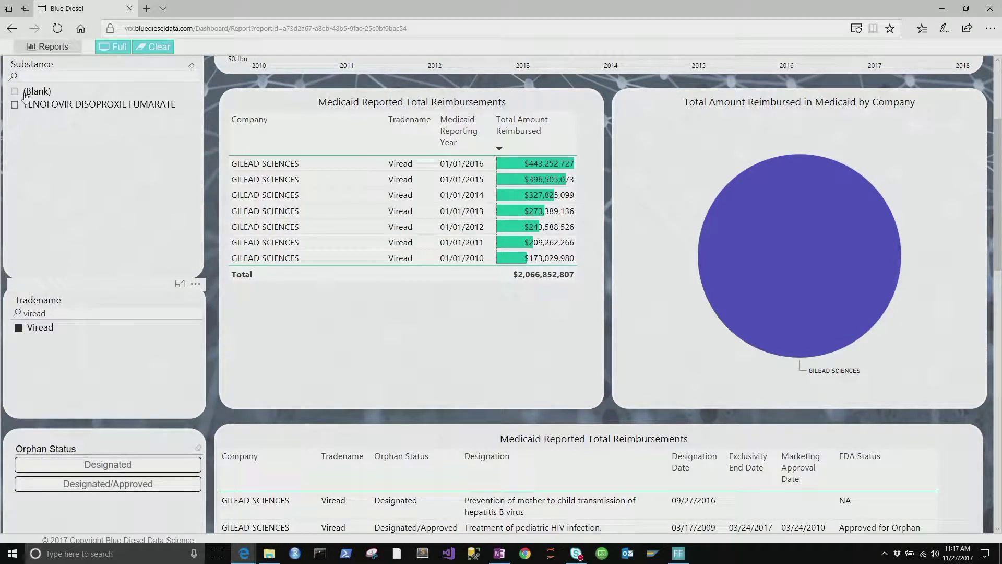
Step: Search the substances for tenofovir, filter to TENOFOVIR DISOPROXIL FUMARATE, and remove the Viread tradename selection
left_click(21, 77)
type("tenofovir")
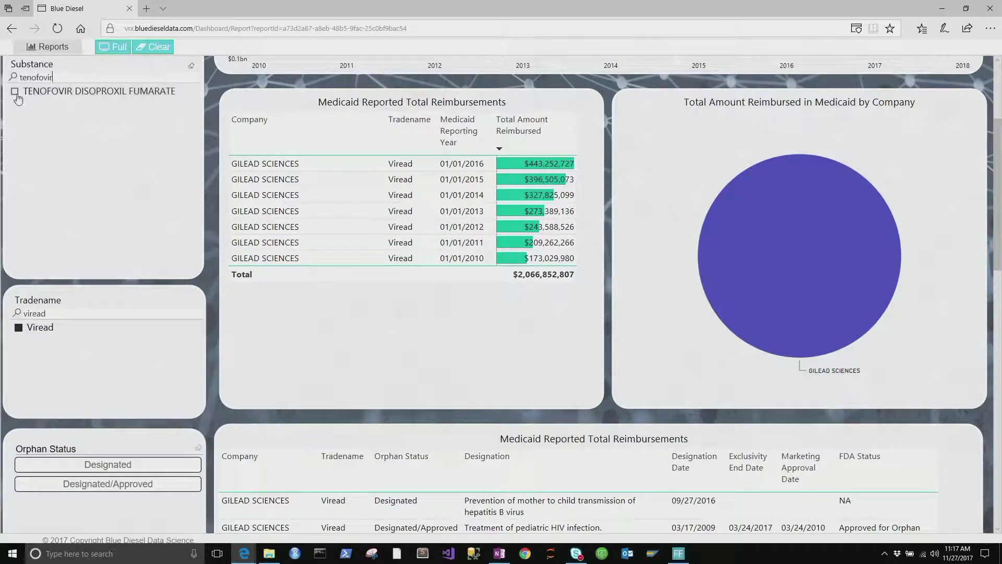
left_click(16, 94)
left_click(41, 330)
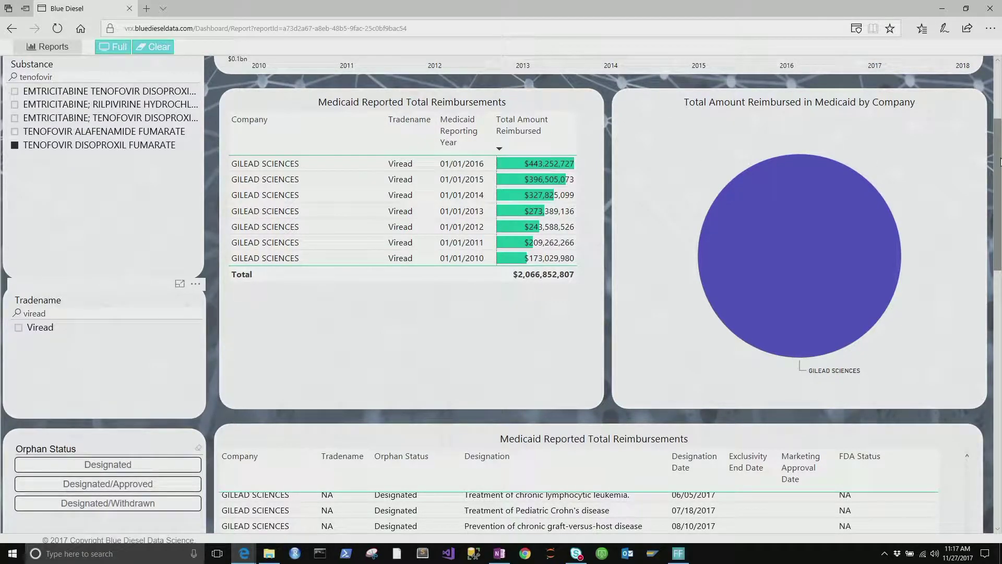
Step: Examine the Gilead Sciences orphan designations with their statuses and dates, and the FDA application holders for tenofovir
left_click_drag(1001, 162, 1000, 243)
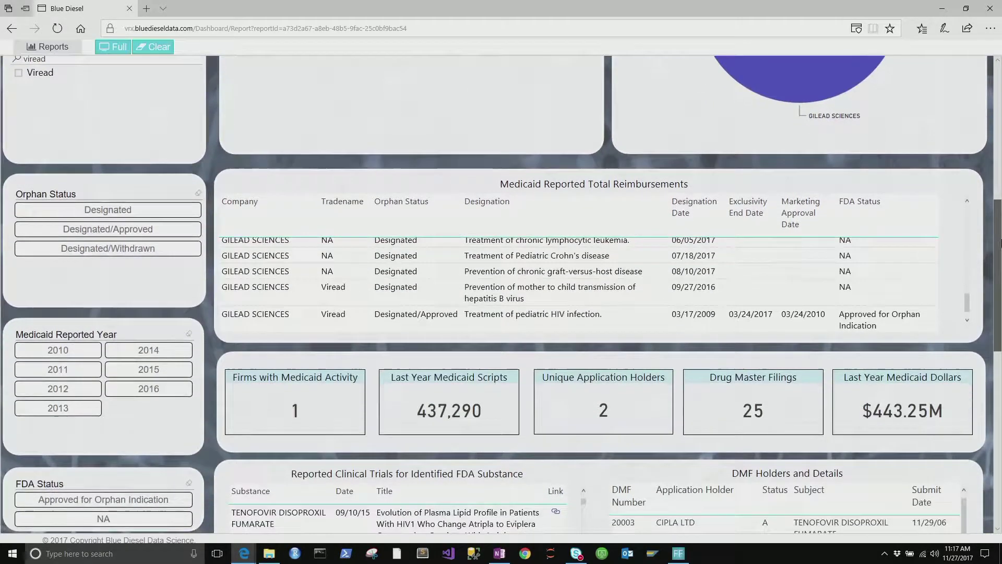
scroll(482, 269, "up", 3)
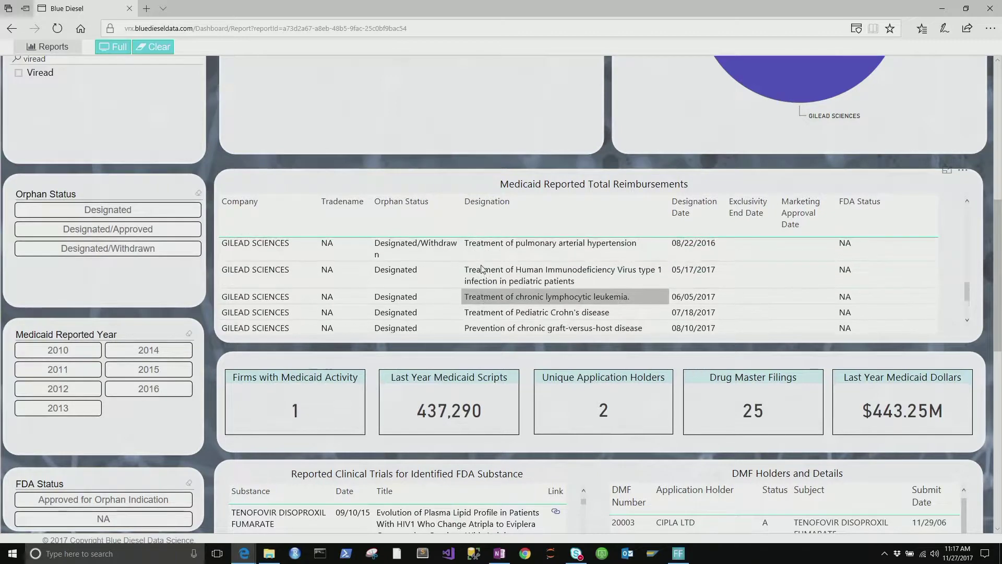
scroll(481, 269, "up", 5)
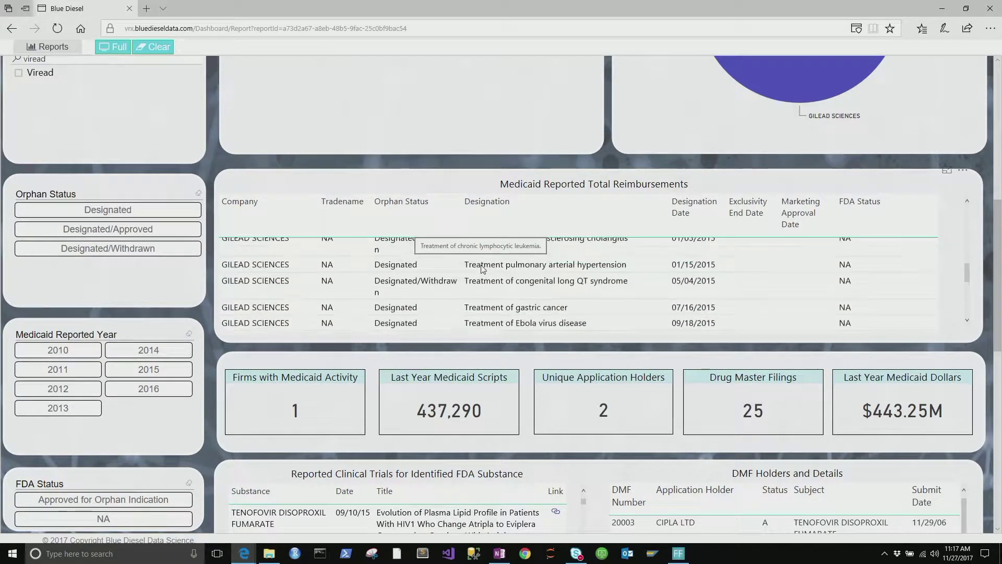
scroll(481, 269, "down", 1)
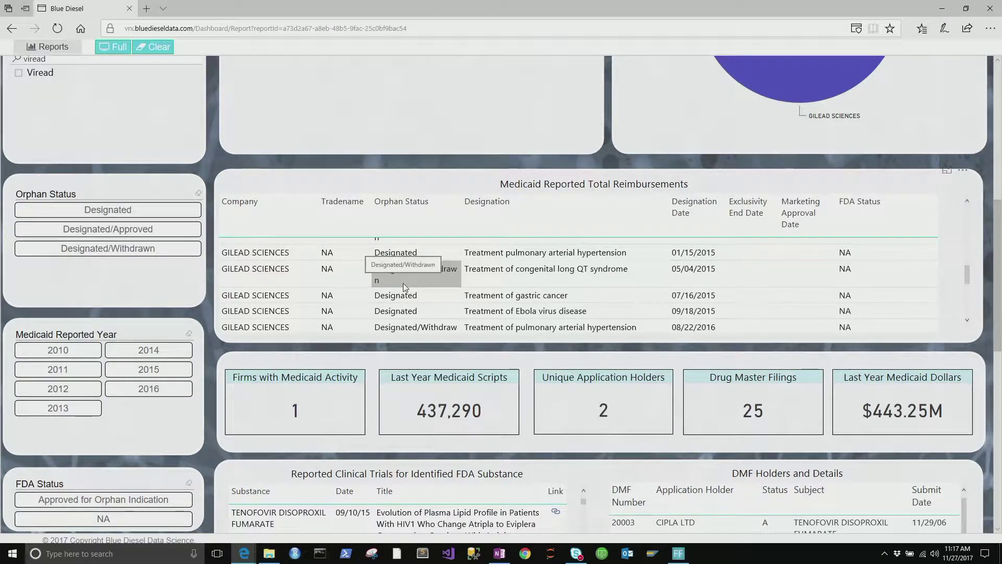
scroll(403, 282, "down", 2)
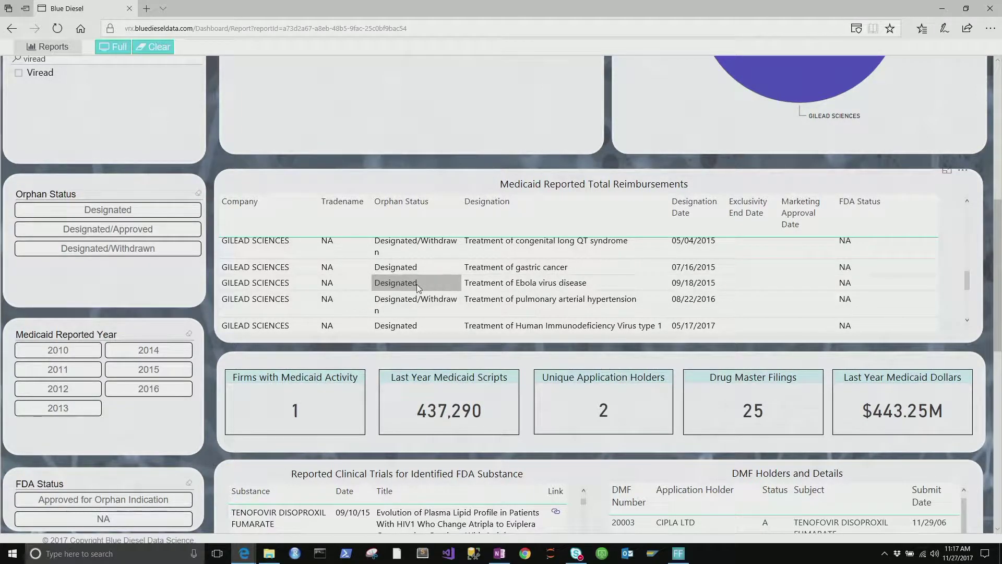
scroll(418, 288, "down", 1)
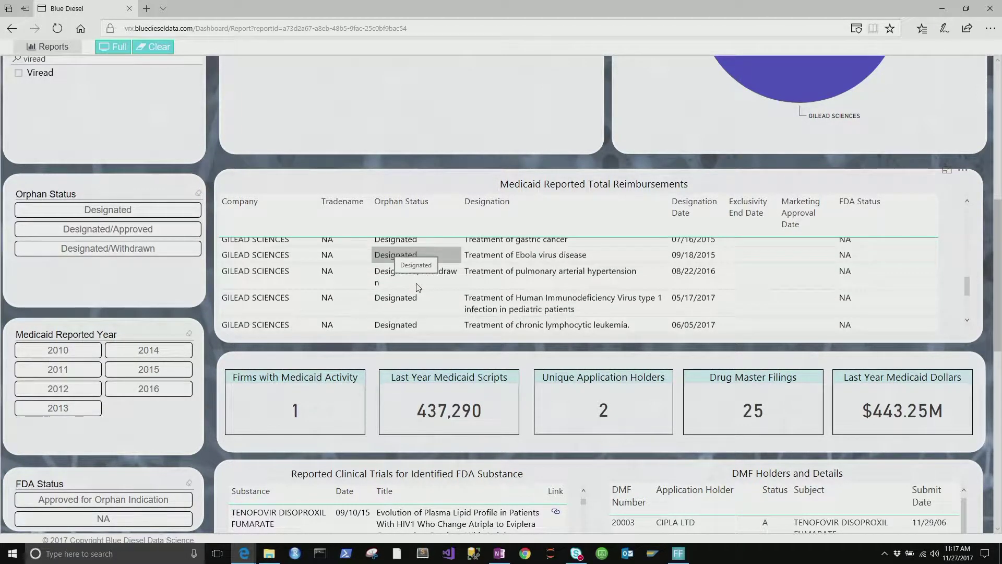
scroll(418, 287, "down", 1)
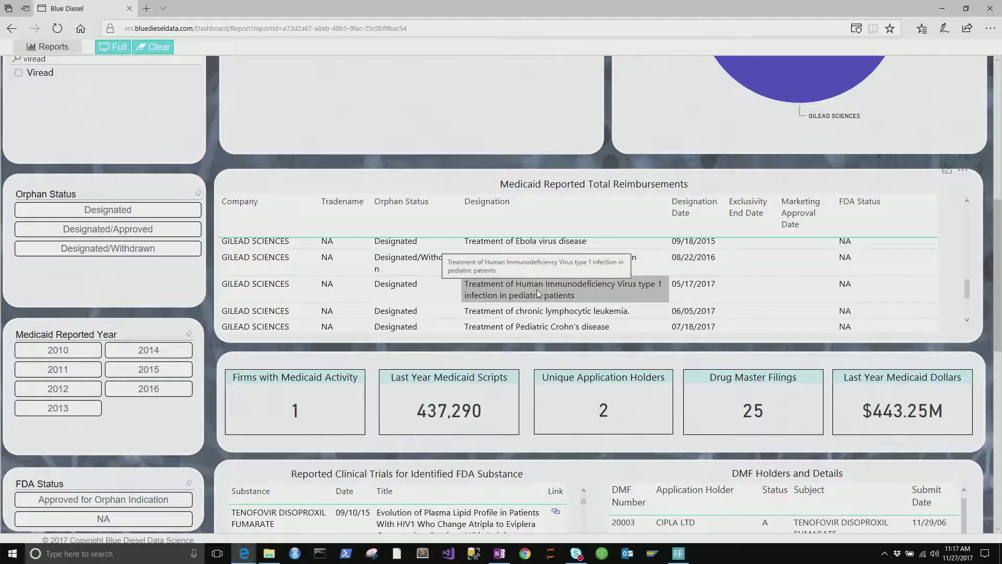
scroll(539, 293, "down", 3)
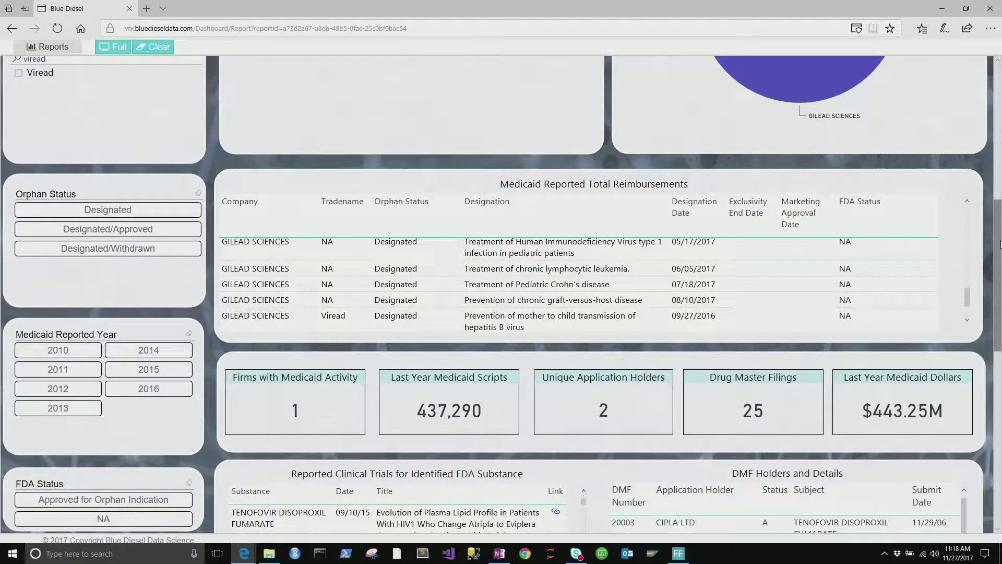
left_click_drag(1000, 244, 1000, 386)
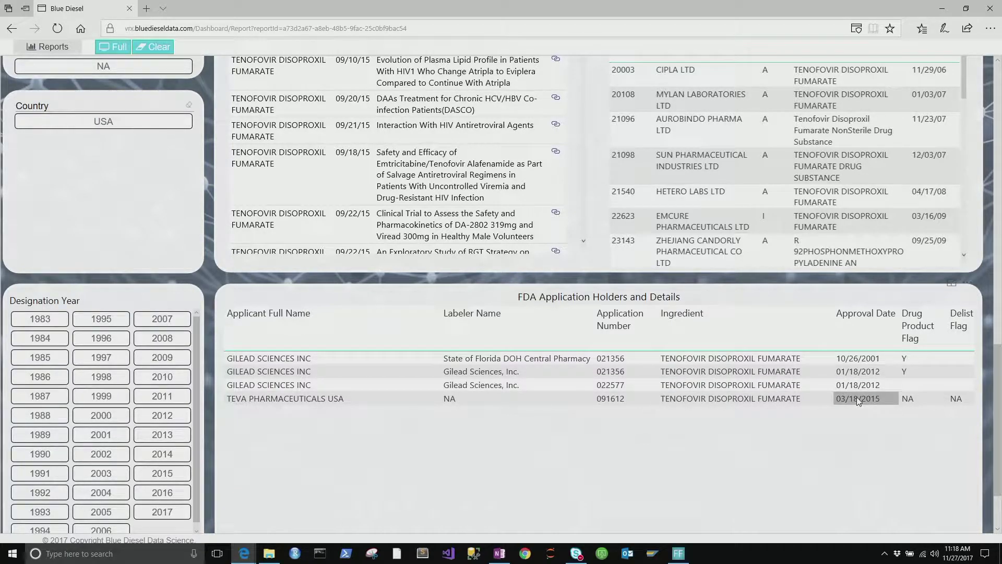
Step: Filter the firm-level report to TENOFOVIR DISOPROXIL FUMARATE and examine its Medicaid reimbursement and FDA application holder tables
scroll(352, 414, "up", 6)
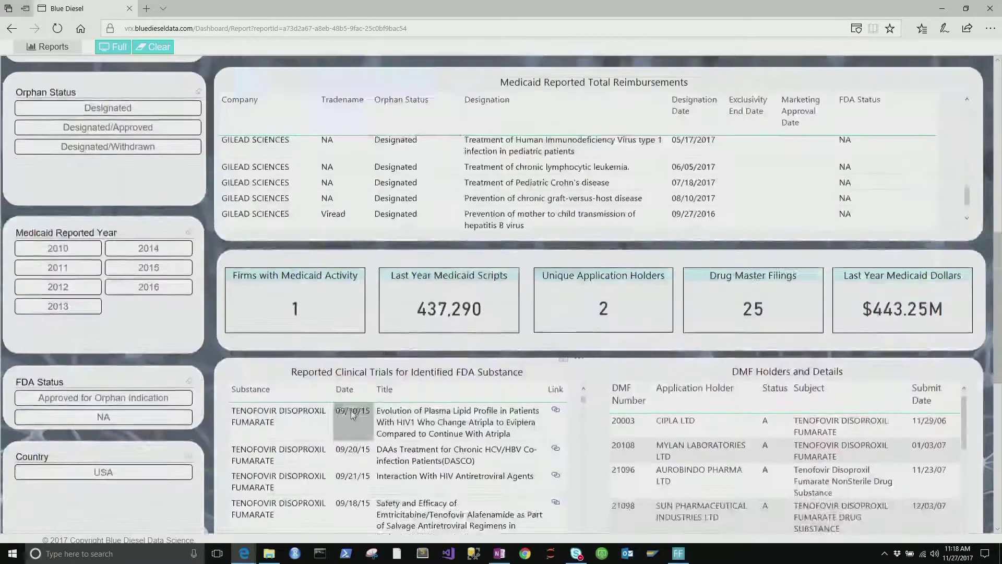
scroll(353, 414, "up", 8)
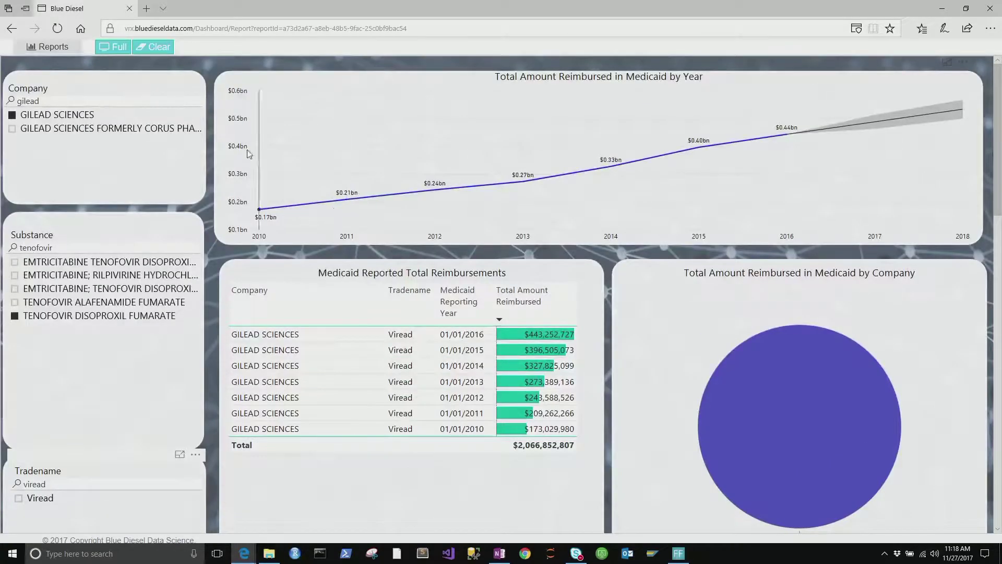
left_click_drag(18, 249, 62, 252)
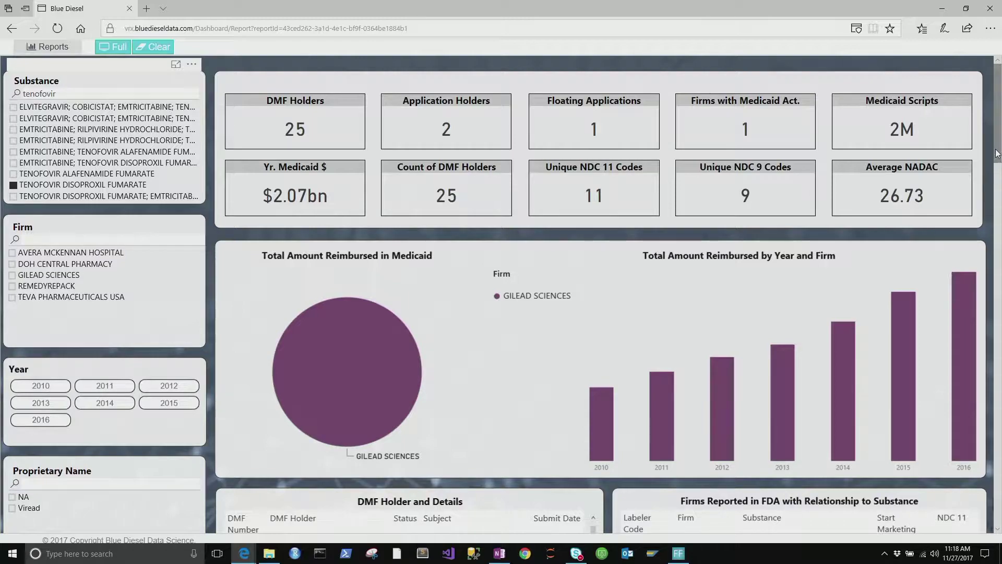
left_click_drag(997, 153, 998, 269)
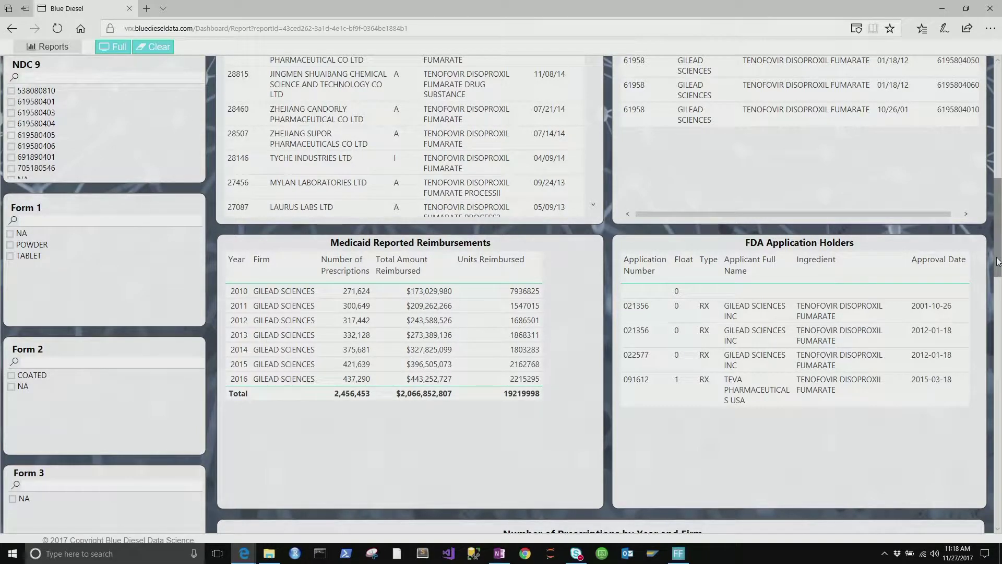
scroll(999, 255, "up", 1)
left_click_drag(998, 256, 997, 142)
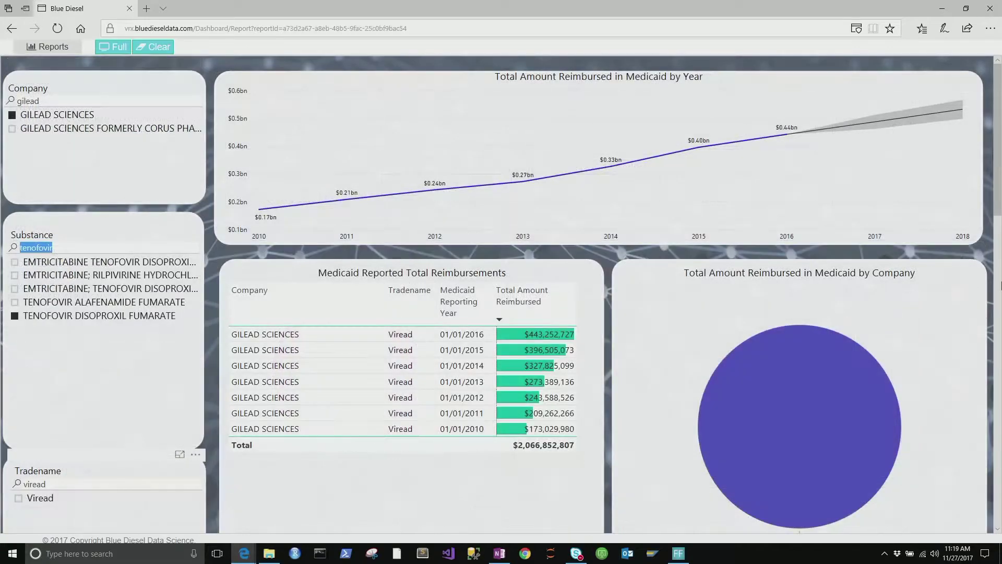
Step: Return to the company reimbursement report and review the Viread orphan designations and the FDA application approval dates
left_click_drag(998, 214, 999, 324)
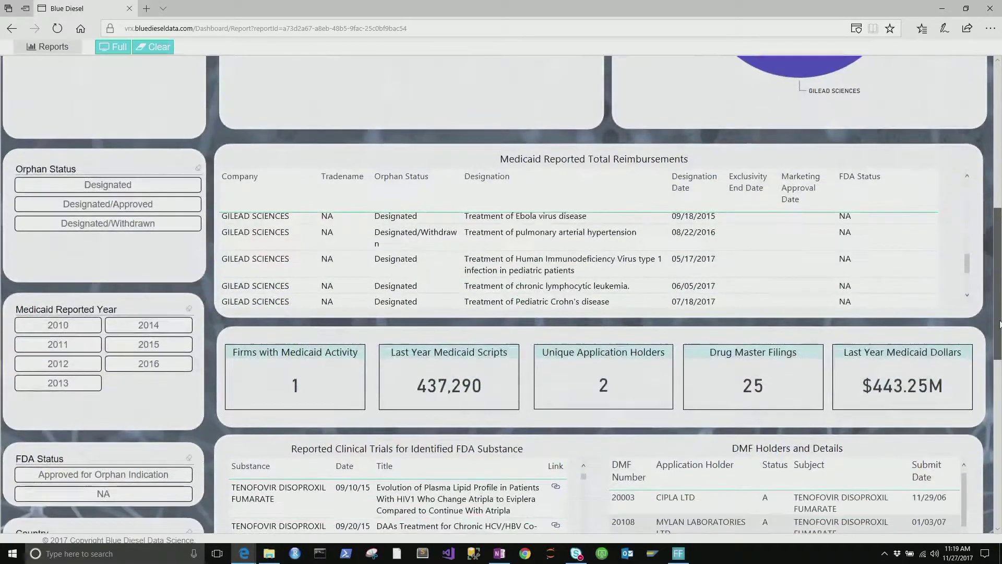
scroll(840, 300, "down", 5)
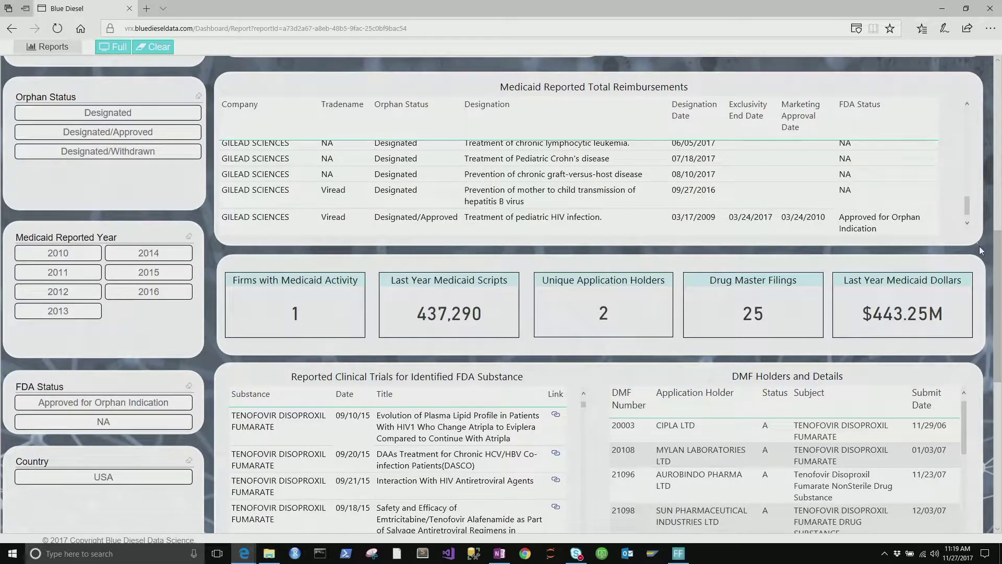
left_click_drag(997, 262, 998, 381)
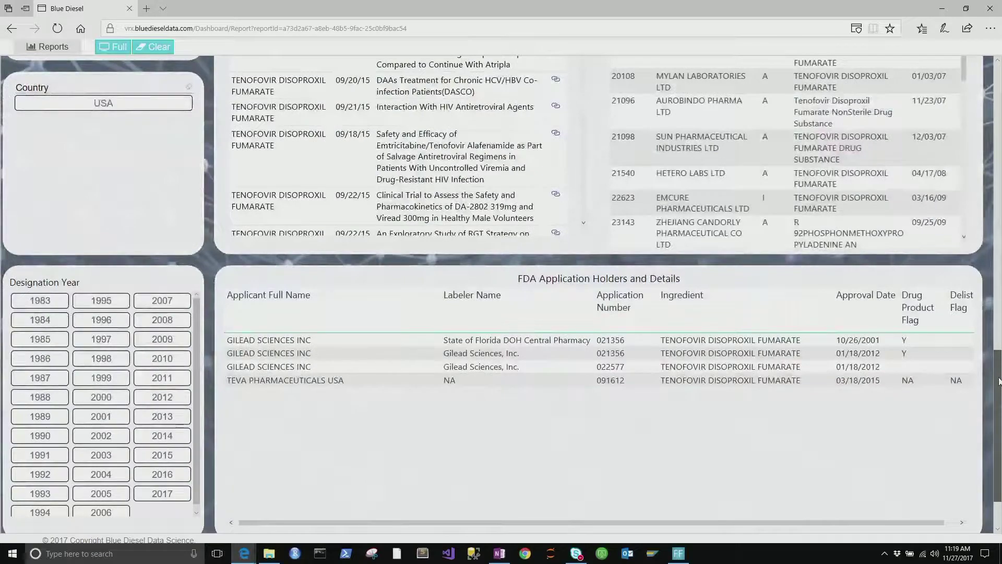